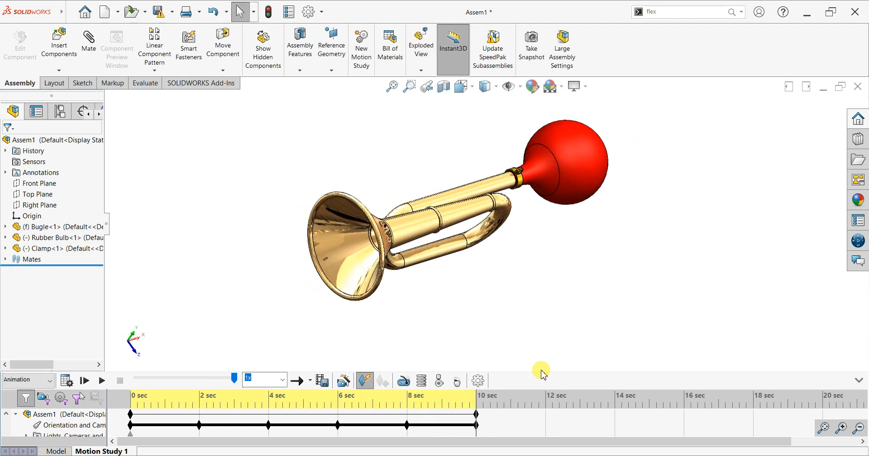
left_click(118, 13)
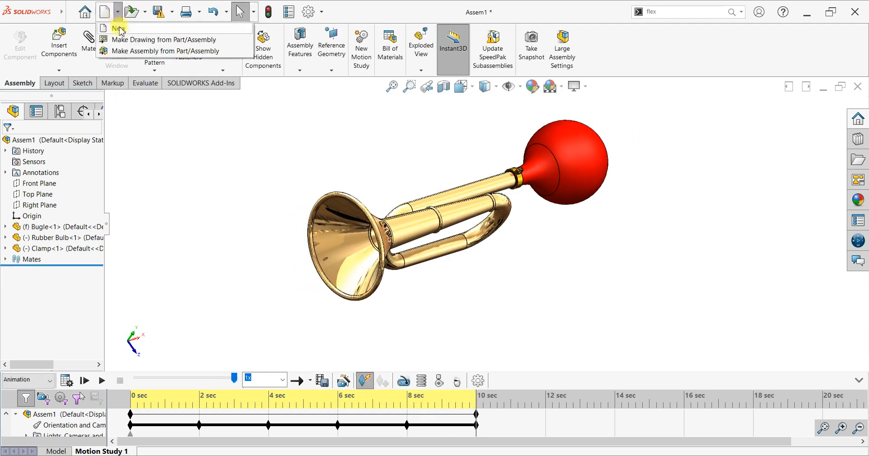
left_click(118, 51)
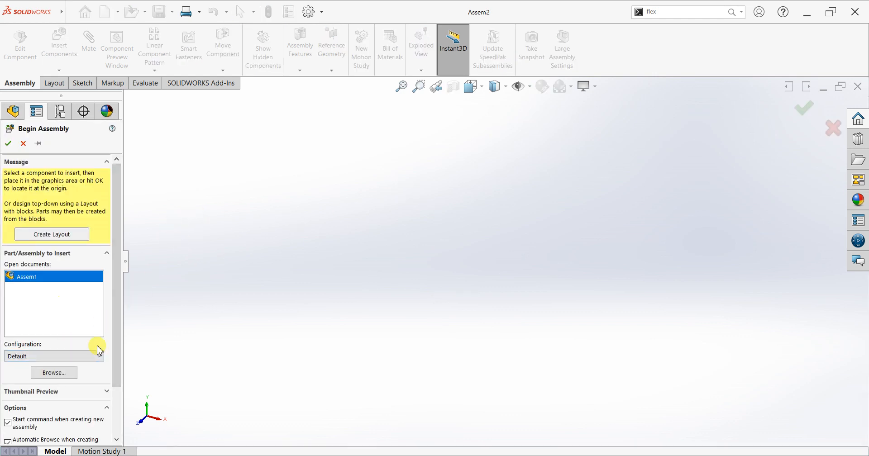
left_click(66, 375)
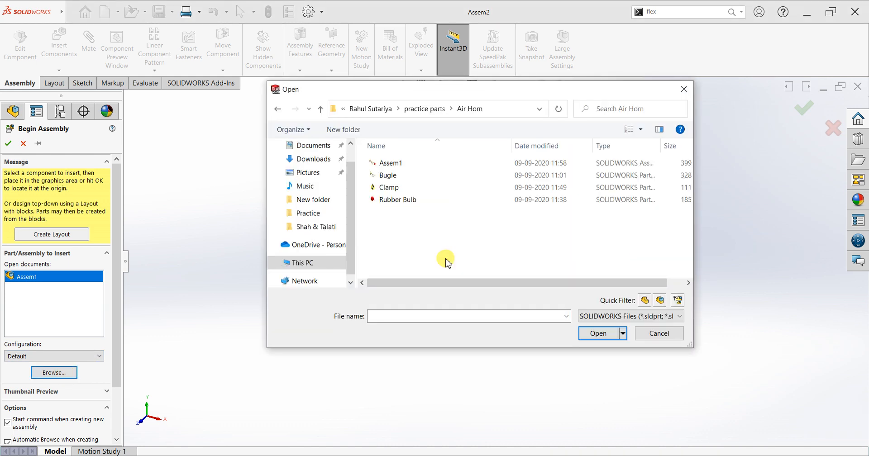
left_click_drag(442, 251, 375, 171)
left_click(594, 334)
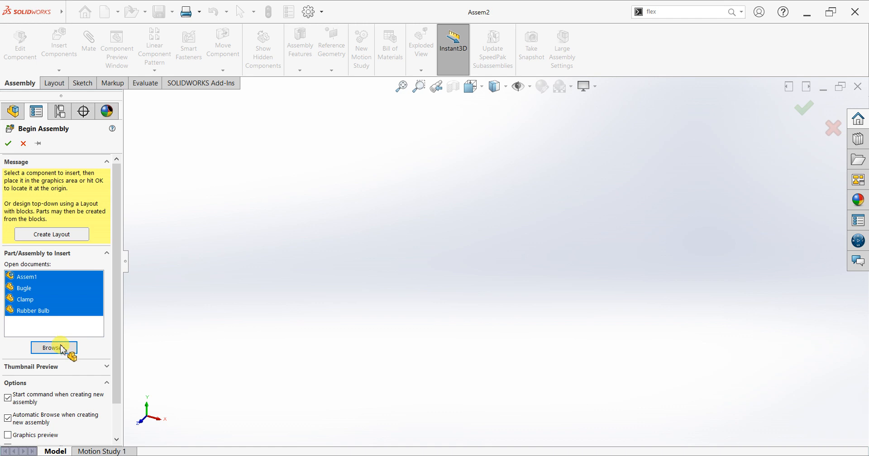
left_click(474, 197)
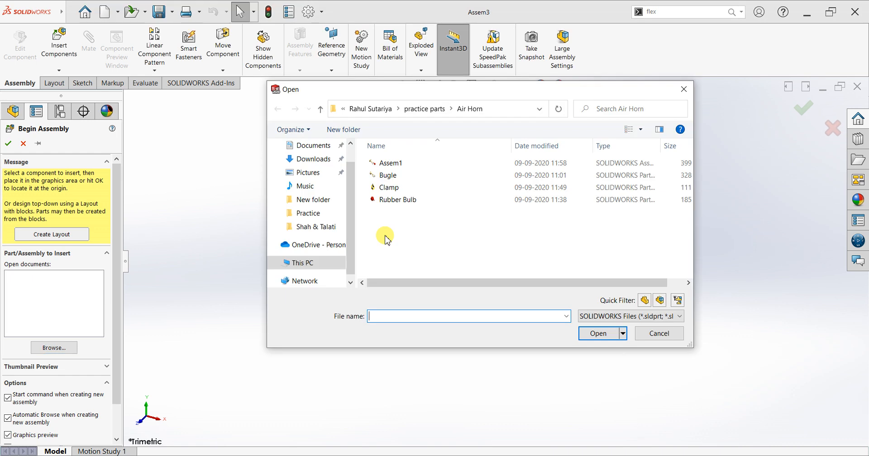
Insert the Bugle, Clamp and Rubber Bulb parts into the new assembly, placing the clamp and bulb apart from the bugle's tube end
left_click_drag(384, 229, 381, 173)
left_click(598, 334)
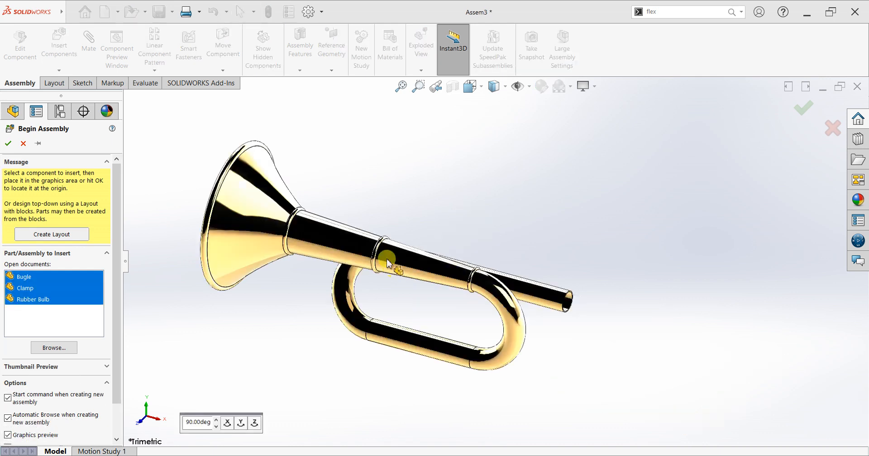
left_click(388, 247)
scroll(571, 216, "up", 4)
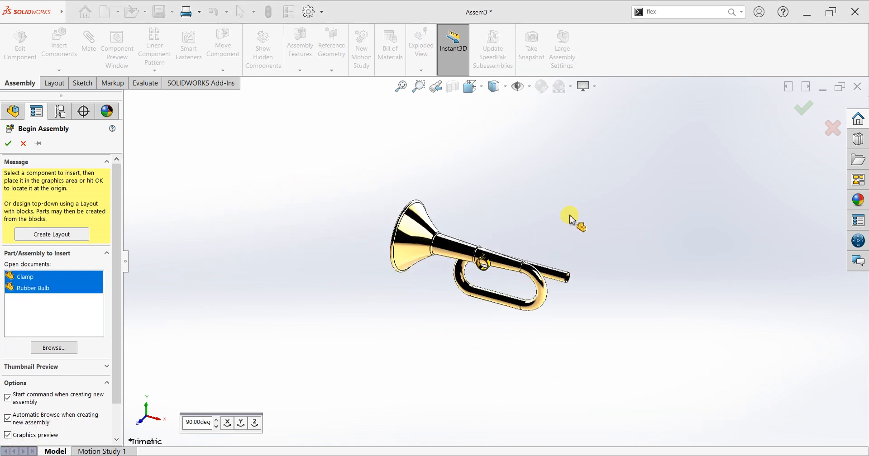
left_click(627, 201)
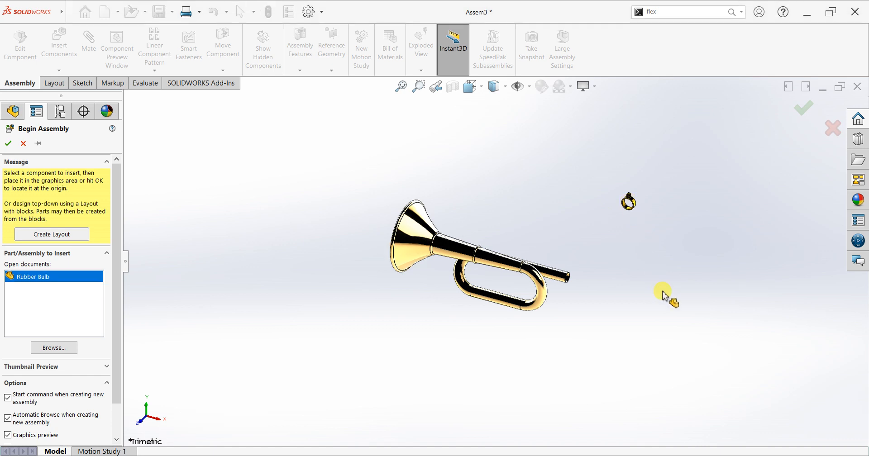
left_click(659, 290)
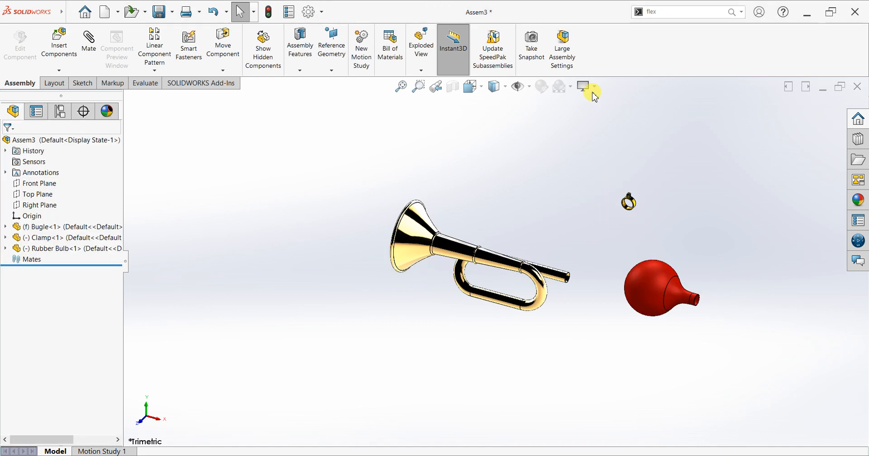
Apply a plain white scene as the assembly's background
left_click(570, 86)
left_click(572, 115)
middle_click_drag(559, 295, 586, 276)
scroll(587, 276, "down", 3)
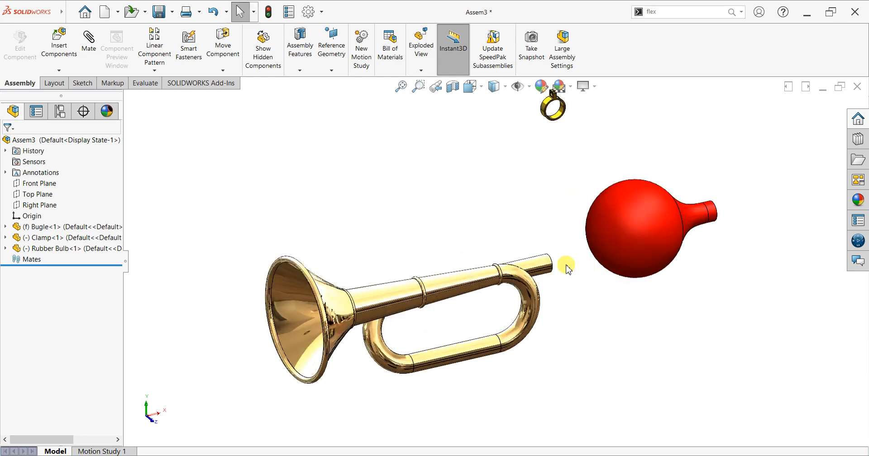
right_click(417, 293)
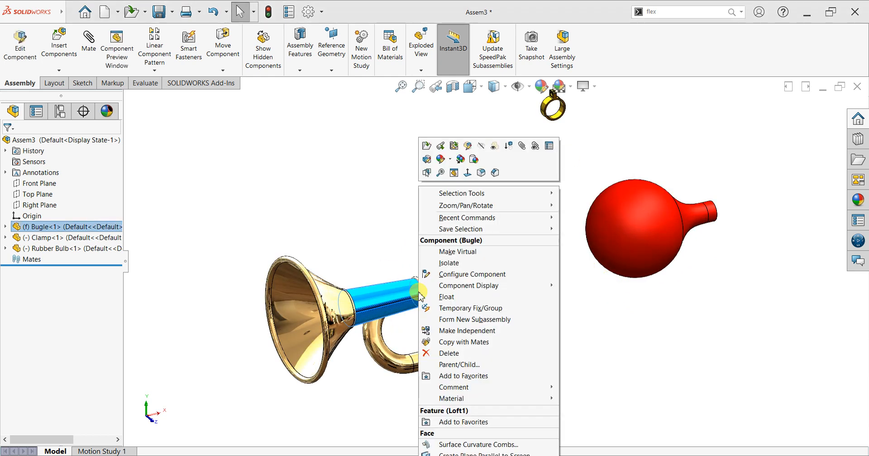
left_click(448, 297)
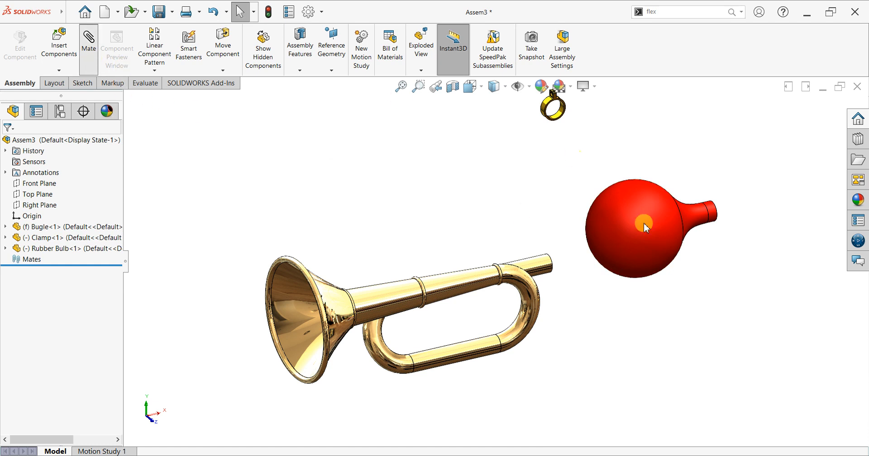
Add a concentric mate between the rubber bulb neck's cylindrical face and the bugle tube, flipping the alignment so the neck faces the tube
middle_click_drag(734, 245, 656, 262)
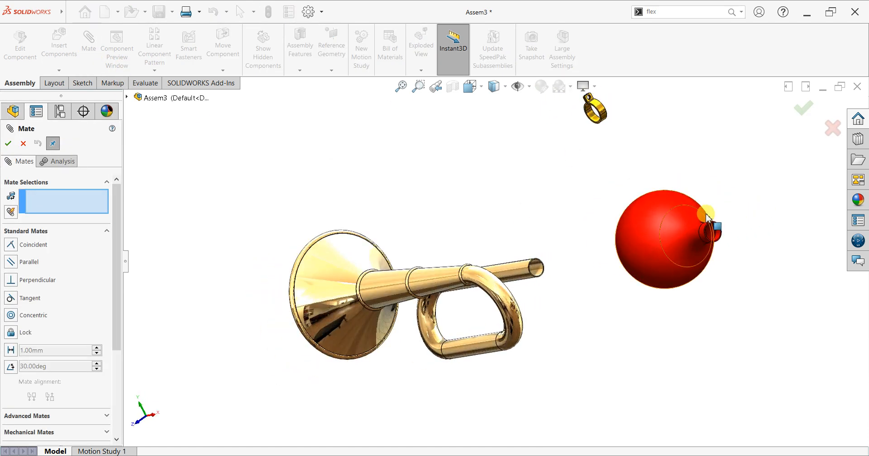
scroll(708, 225, "down", 4)
left_click(657, 277)
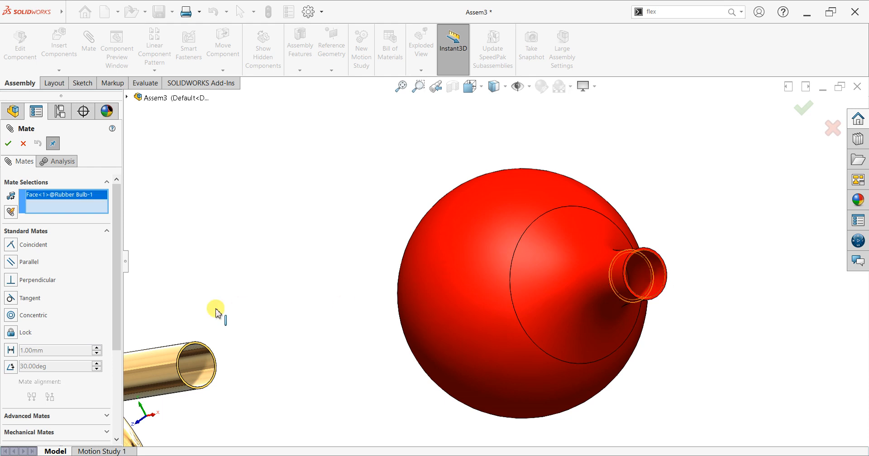
scroll(216, 310, "up", 2)
left_click(262, 344)
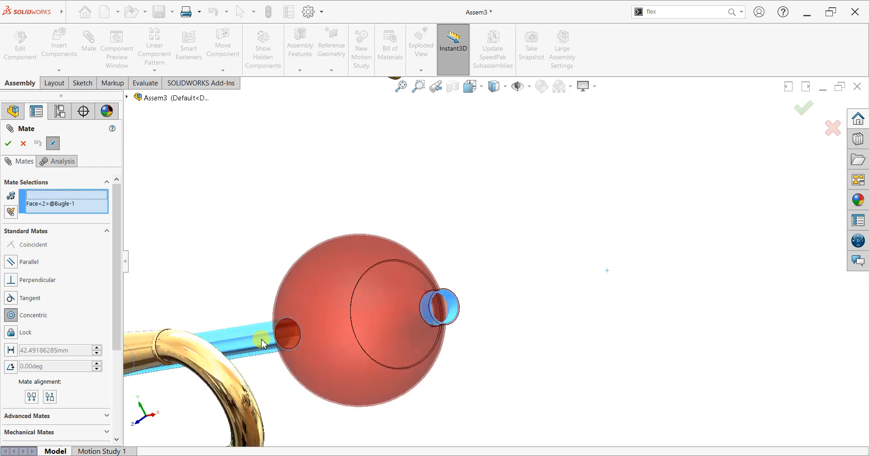
left_click(226, 355)
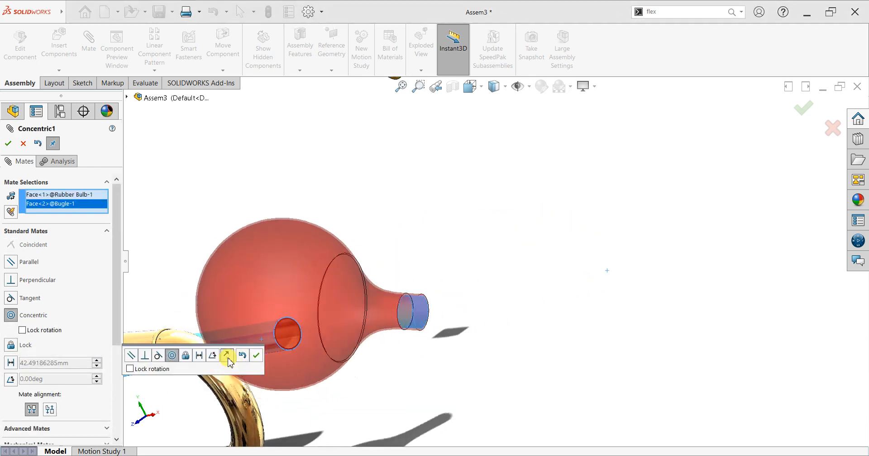
left_click(255, 355)
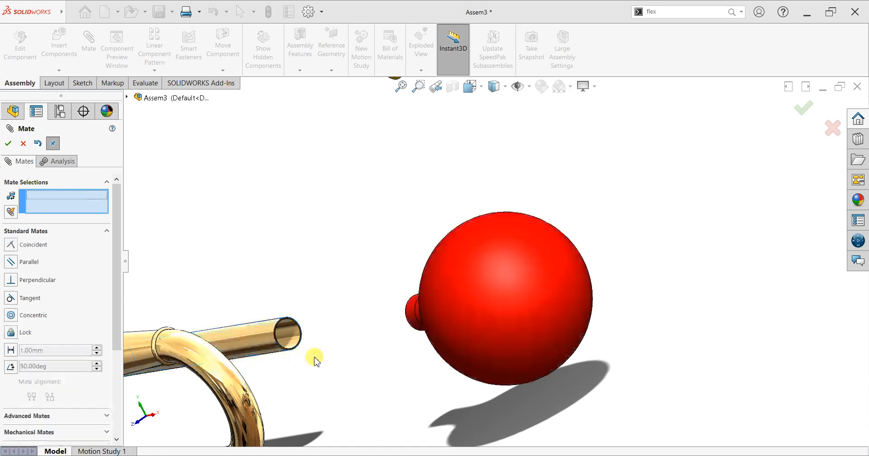
Add a coincident mate between the circular edge inside the rubber bulb's neck and the end face of the bugle tube
middle_click_drag(332, 357, 435, 378)
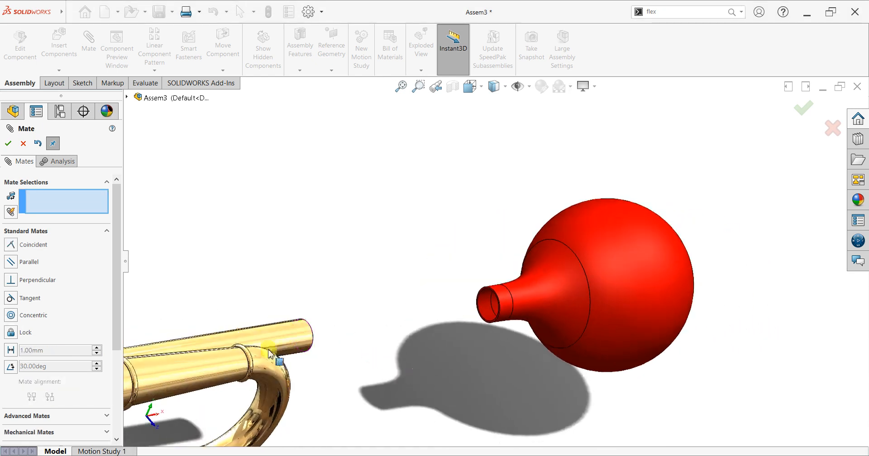
scroll(278, 352, "down", 3)
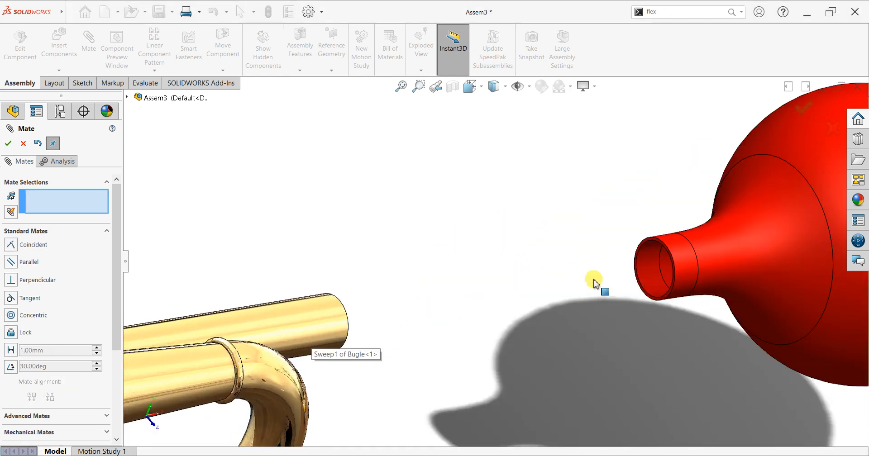
left_click(696, 253)
middle_click_drag(401, 322, 318, 352)
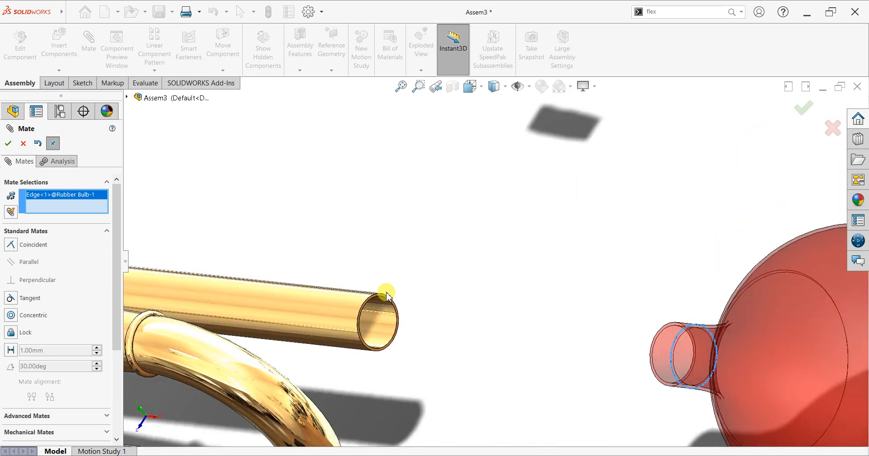
scroll(386, 294, "down", 2)
left_click(389, 288)
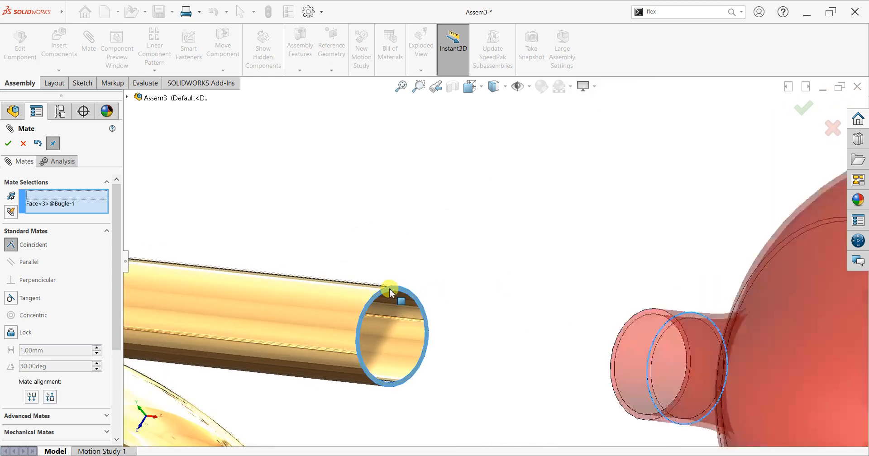
left_click(378, 306)
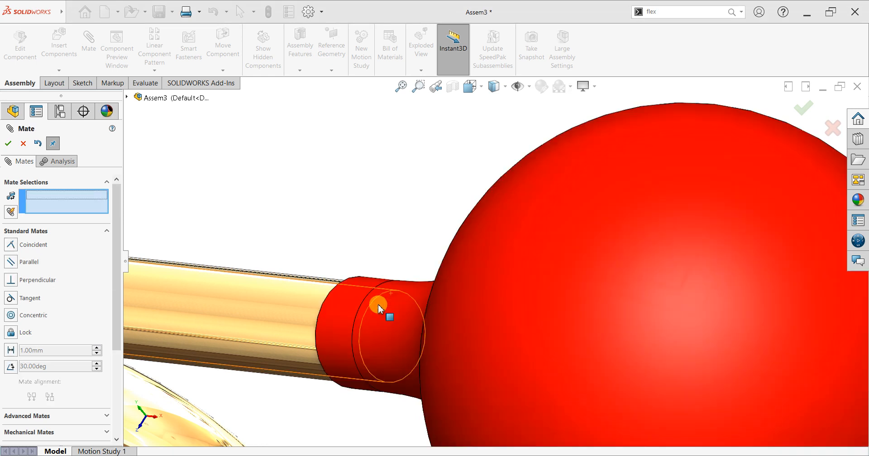
scroll(380, 308, "up", 6)
middle_click_drag(473, 347, 533, 236)
scroll(465, 156, "down", 3)
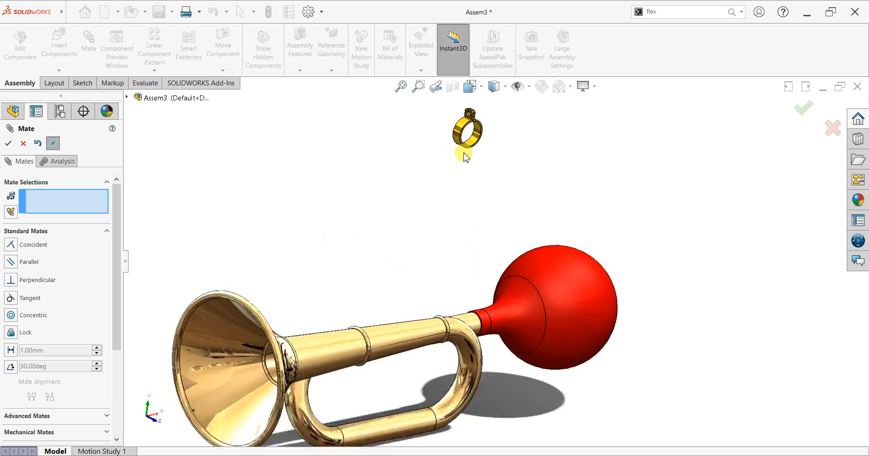
scroll(464, 156, "down", 2)
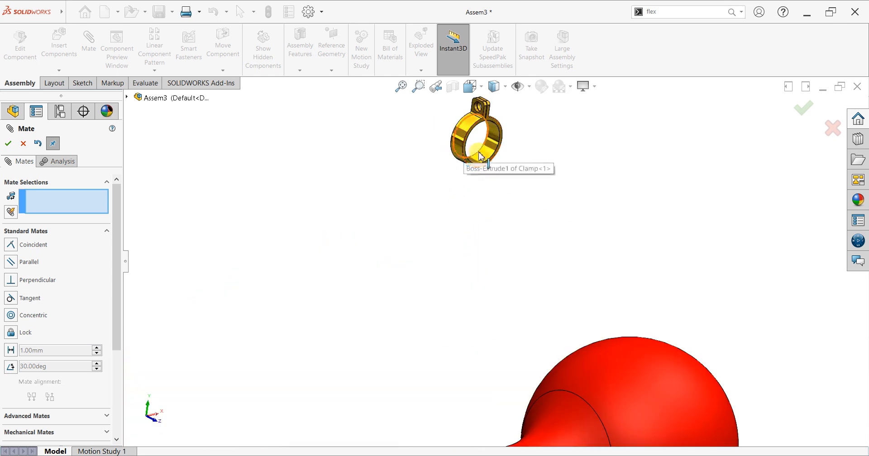
left_click(477, 159)
scroll(478, 285, "up", 3)
scroll(466, 331, "down", 4)
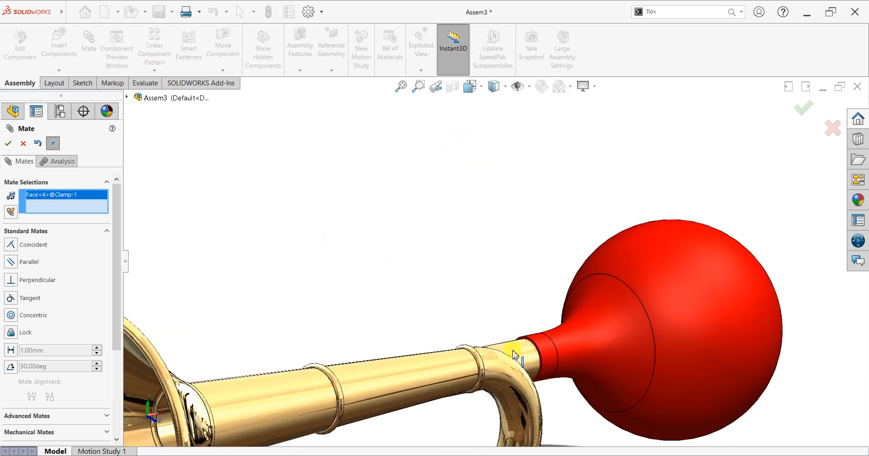
left_click(535, 343)
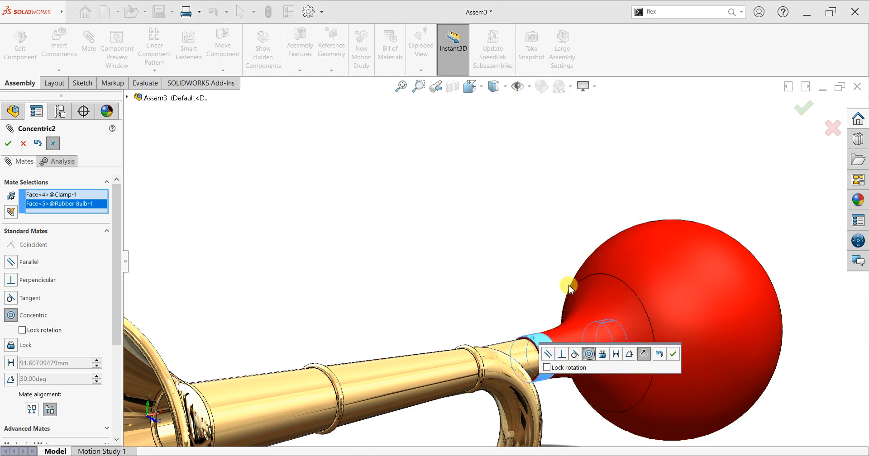
key("Escape")
key("Escape")
Examine the clamp's ring end face and the end face of the rubber bulb's neck as candidates for mating
scroll(517, 200, "up", 4)
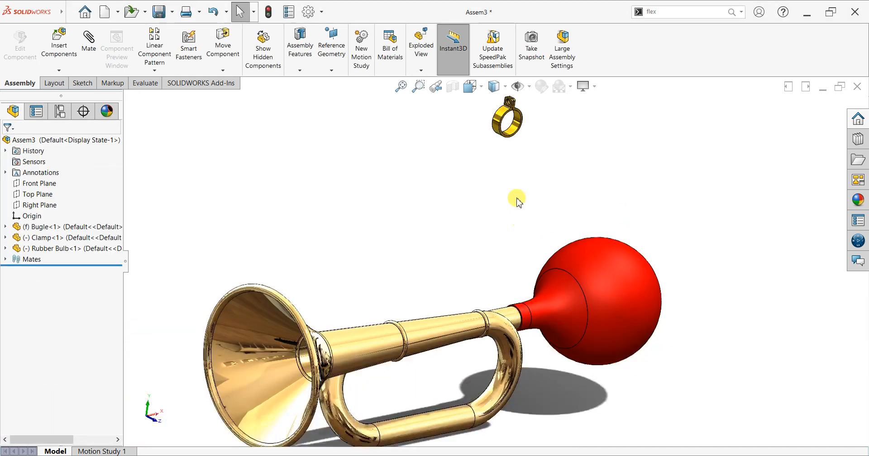
scroll(500, 153, "down", 4)
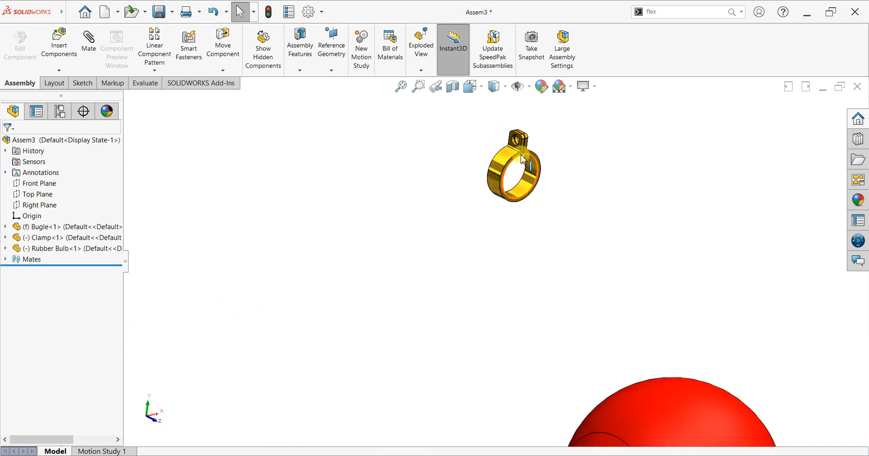
scroll(522, 177, "down", 2)
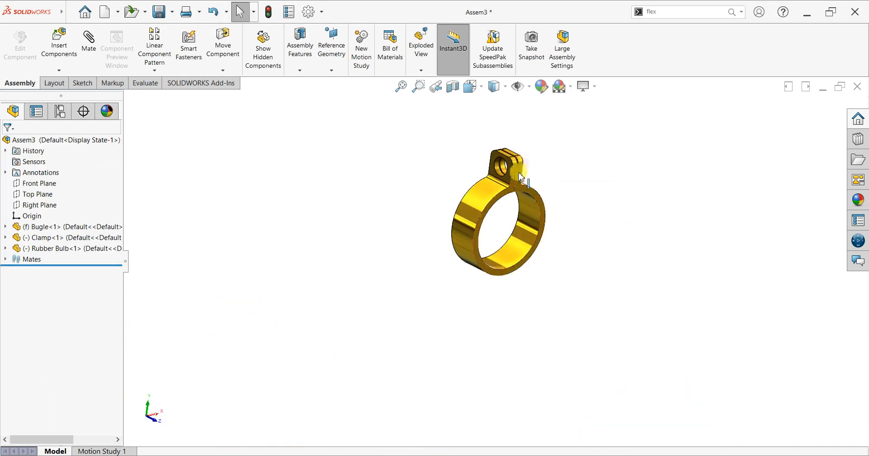
left_click(527, 187)
scroll(501, 320, "up", 5)
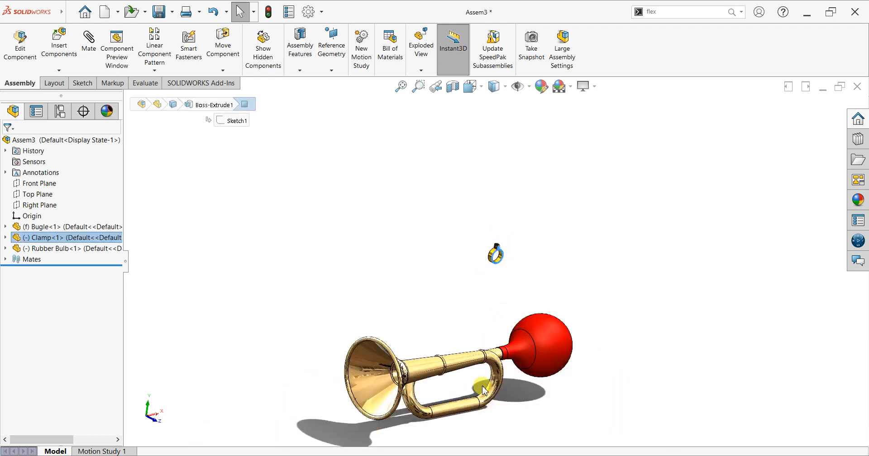
scroll(483, 390, "down", 5)
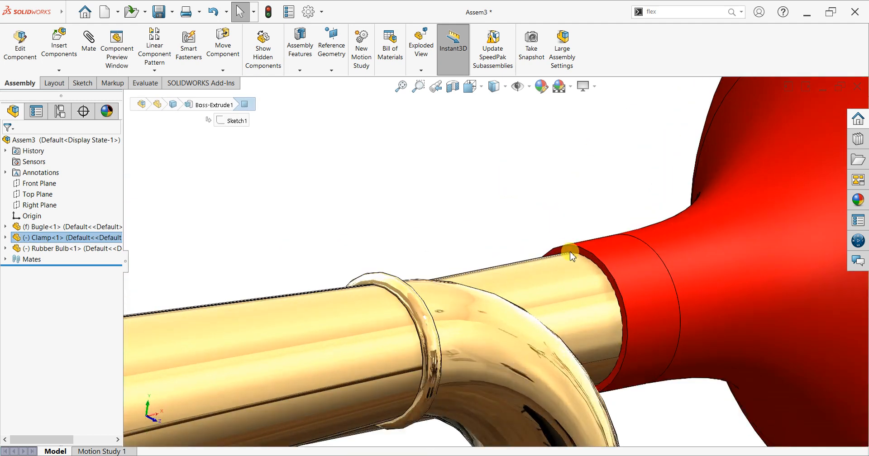
left_click(573, 254)
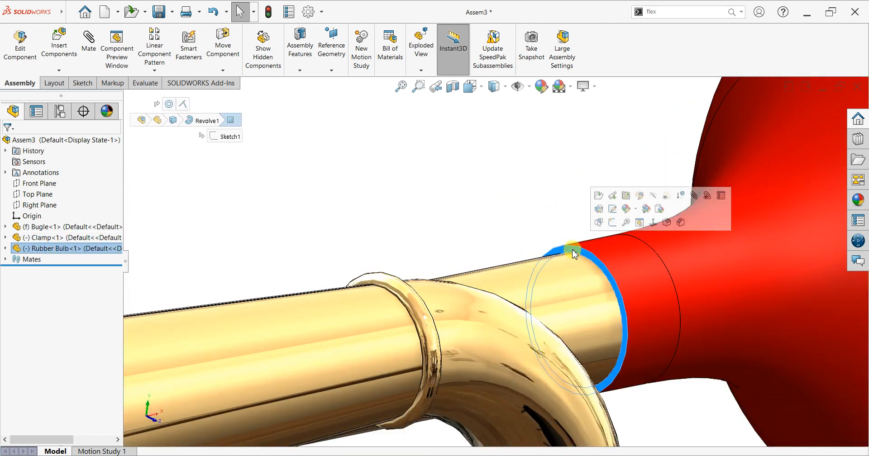
scroll(571, 261, "up", 5)
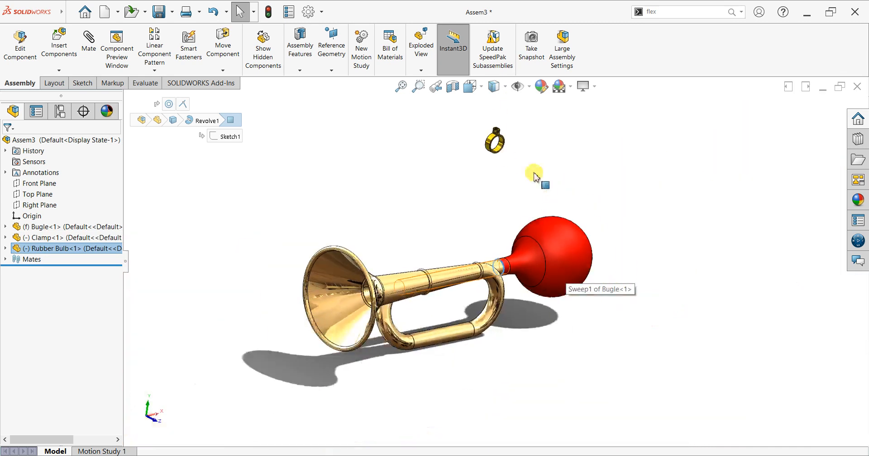
scroll(503, 168, "down", 5)
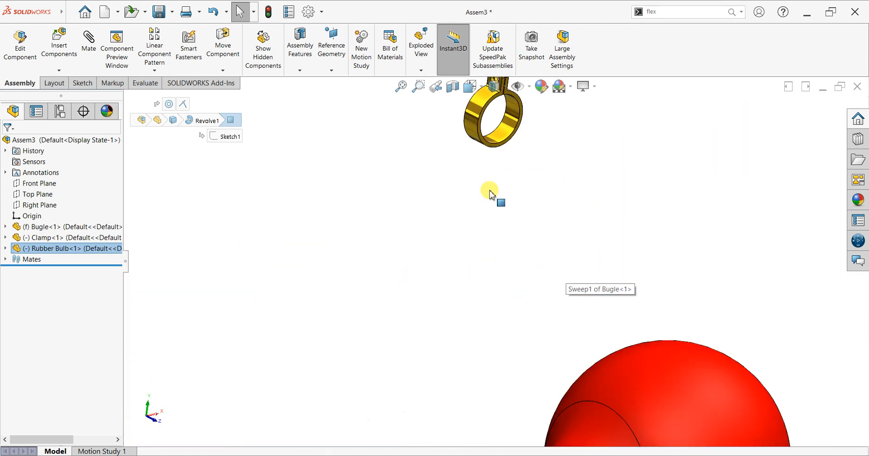
Add a coincident mate between the rubber bulb neck's end face and the clamp ring's end face, flipping the mate alignment
left_click(89, 43)
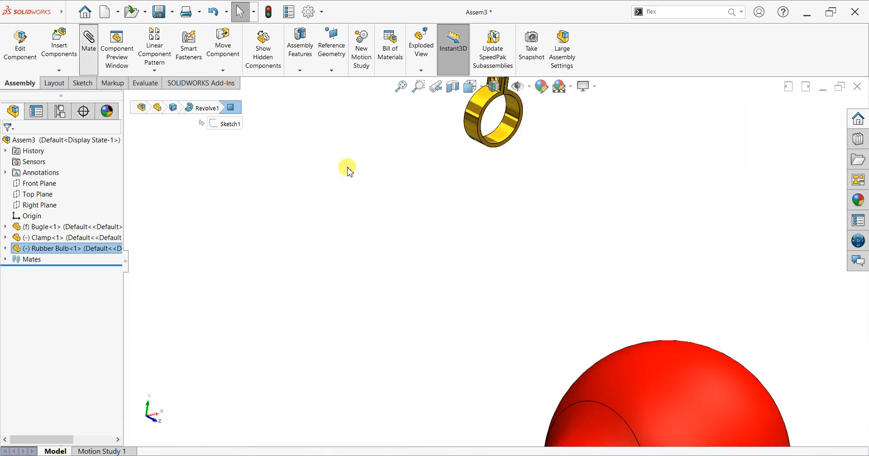
left_click(498, 153)
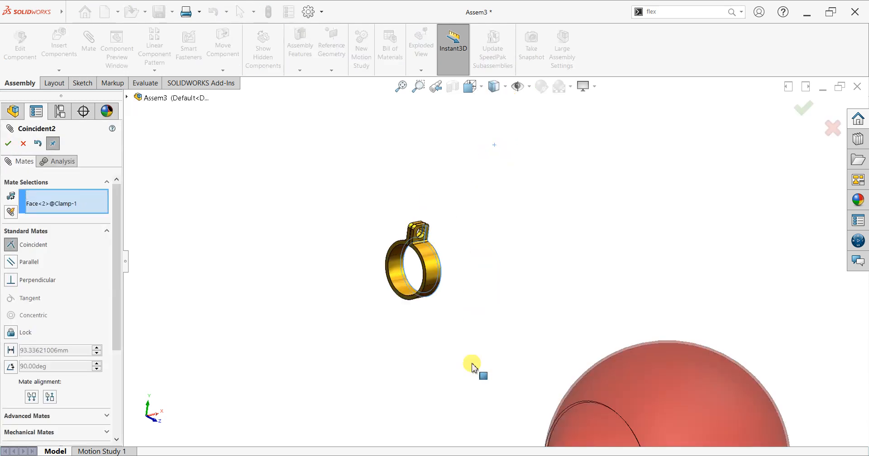
scroll(475, 398, "up", 3)
scroll(525, 380, "down", 3)
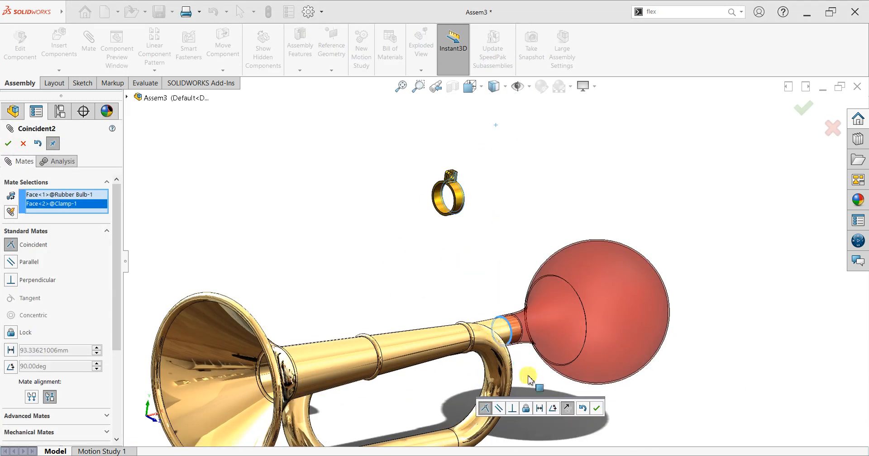
left_click(568, 409)
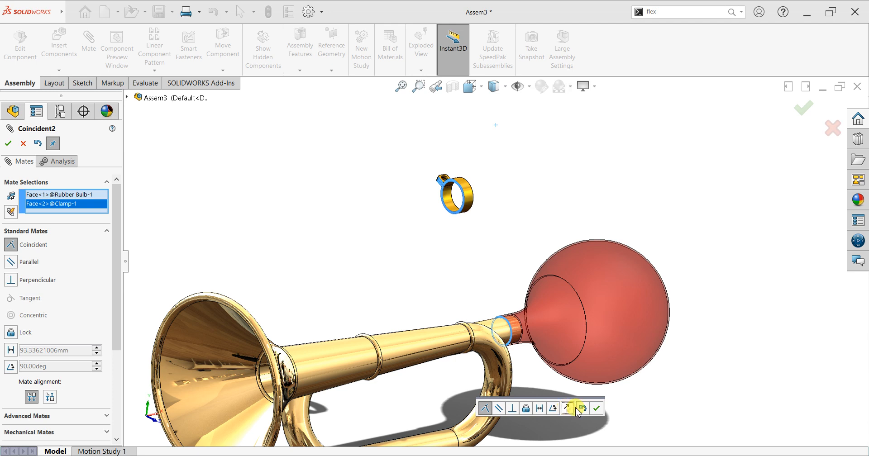
left_click(596, 409)
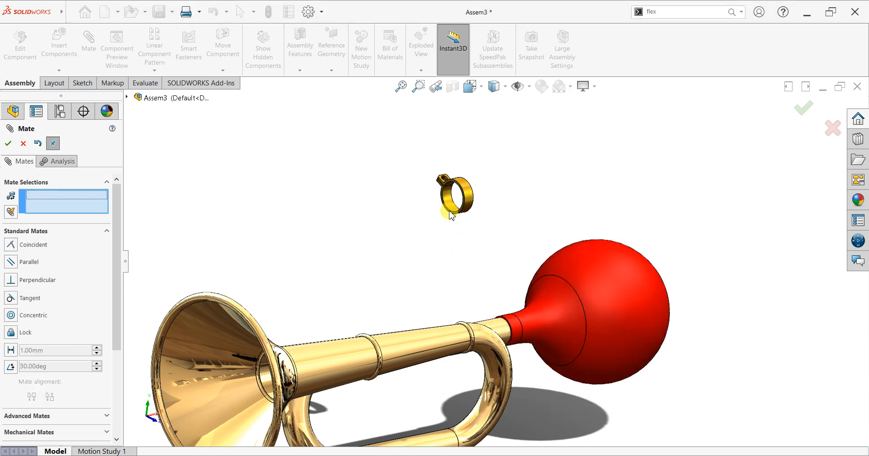
Add a concentric mate between the clamp ring's inner cylindrical face and the rubber bulb neck's outer face
left_click(451, 213)
scroll(497, 316, "down", 2)
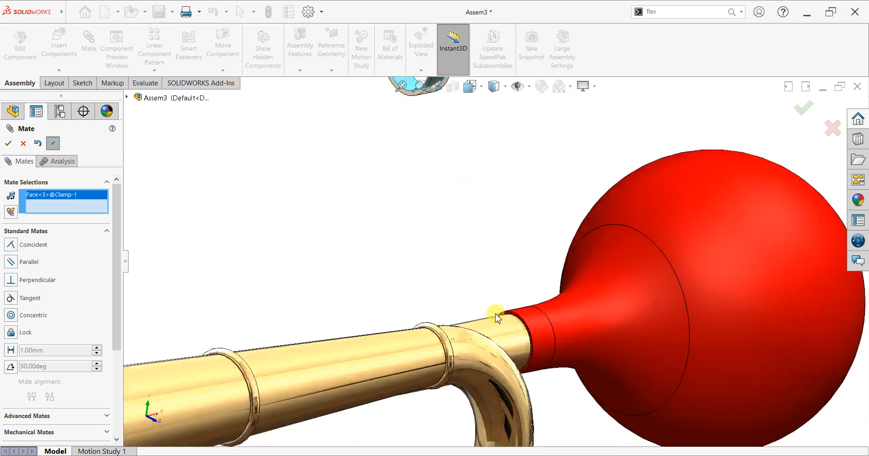
left_click(530, 320)
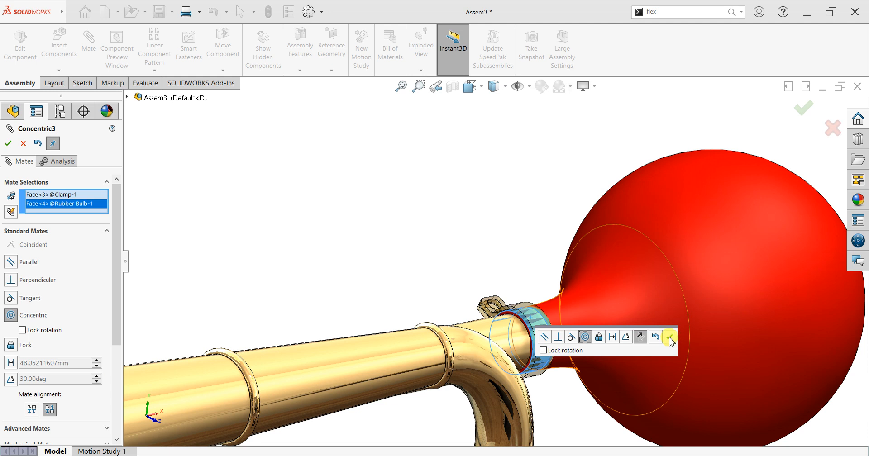
left_click(665, 337)
scroll(464, 305, "up", 4)
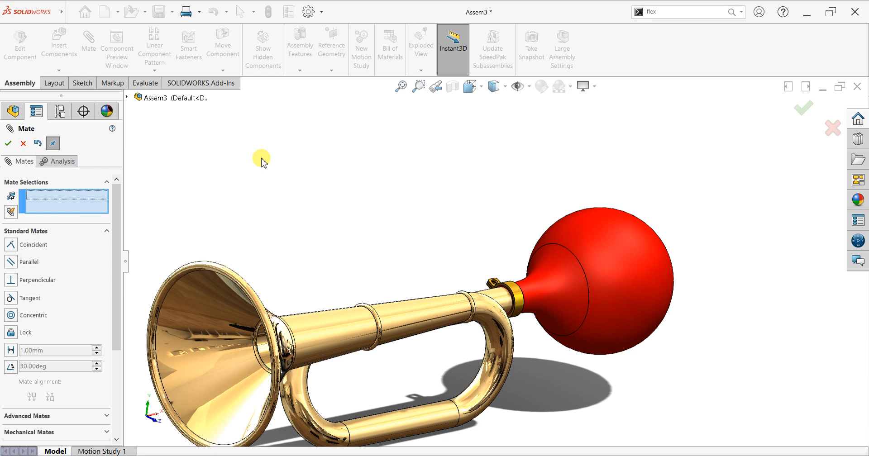
Add a coincident mate between the flat face of the clamp's lug and the assembly's Front Plane, and finish mating
left_click(127, 98)
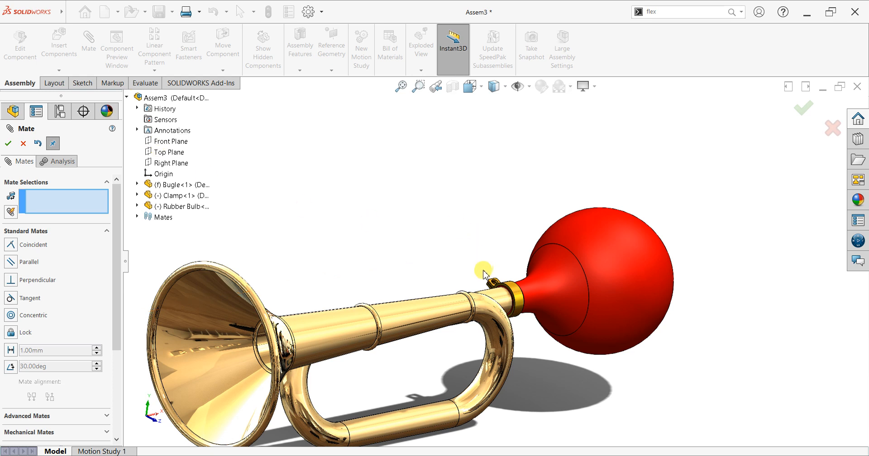
scroll(484, 274, "down", 5)
scroll(509, 289, "down", 3)
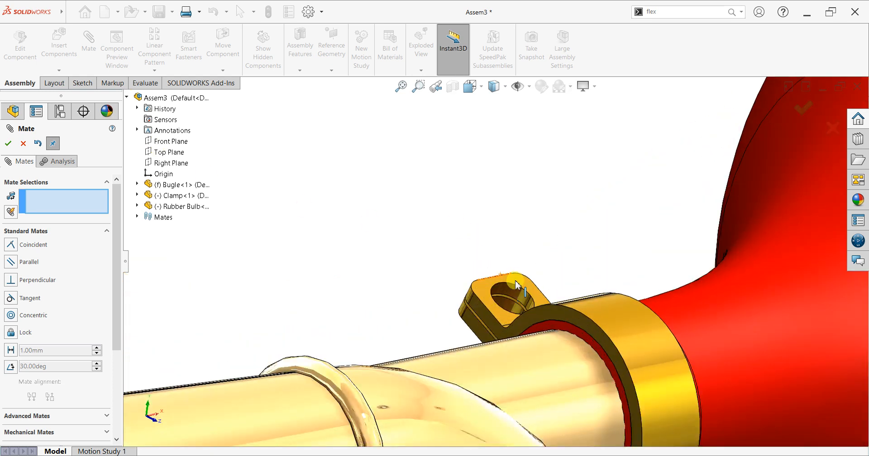
left_click(515, 278)
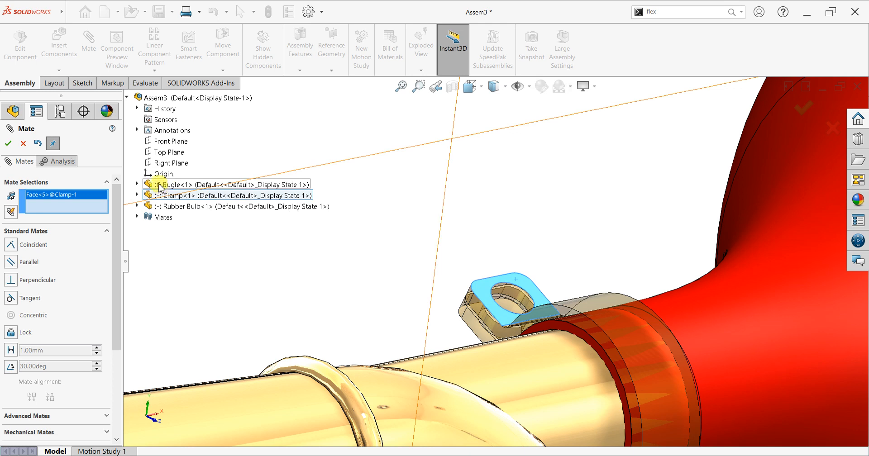
left_click(188, 142)
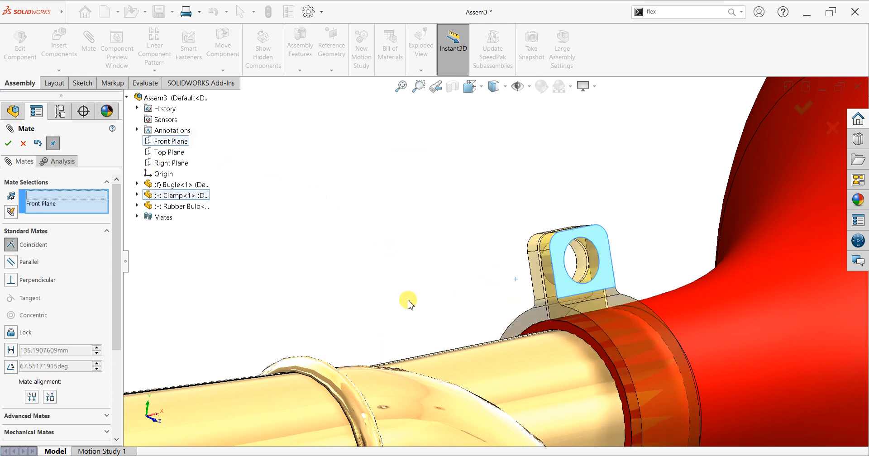
scroll(435, 304, "up", 1)
left_click(395, 317)
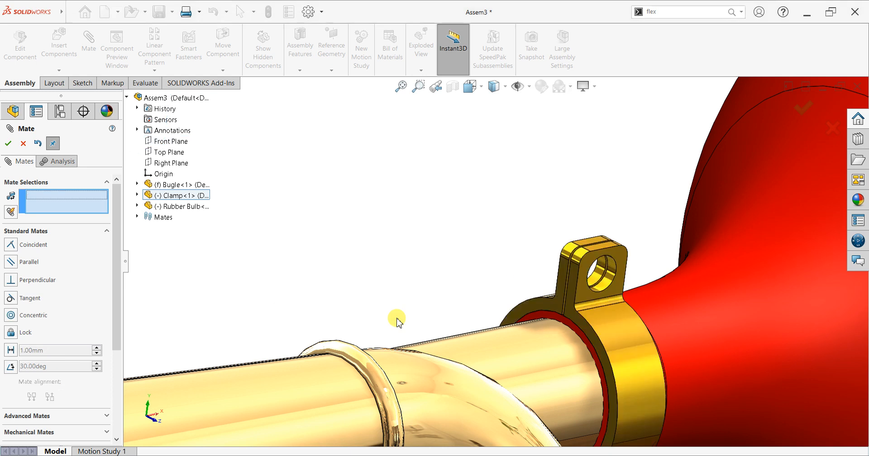
scroll(480, 289, "up", 6)
middle_click_drag(485, 291, 361, 319)
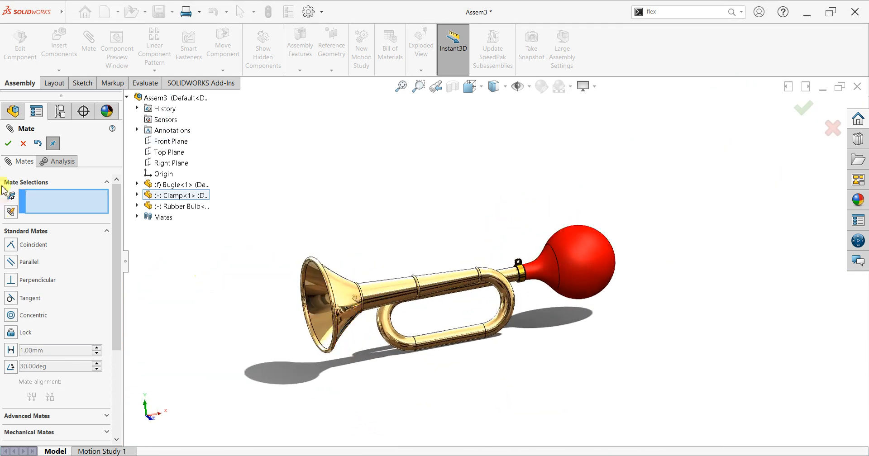
left_click(8, 144)
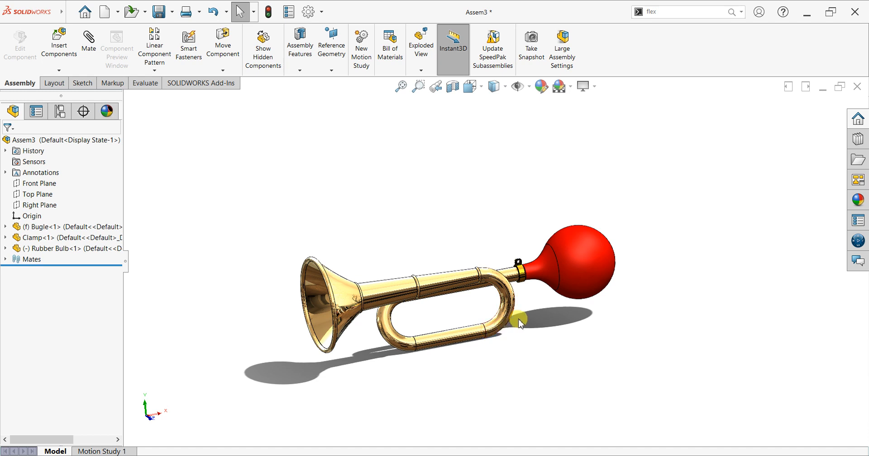
Create a planar section view of the horn from the Front Plane with a 162 mm offset
scroll(516, 319, "down", 2)
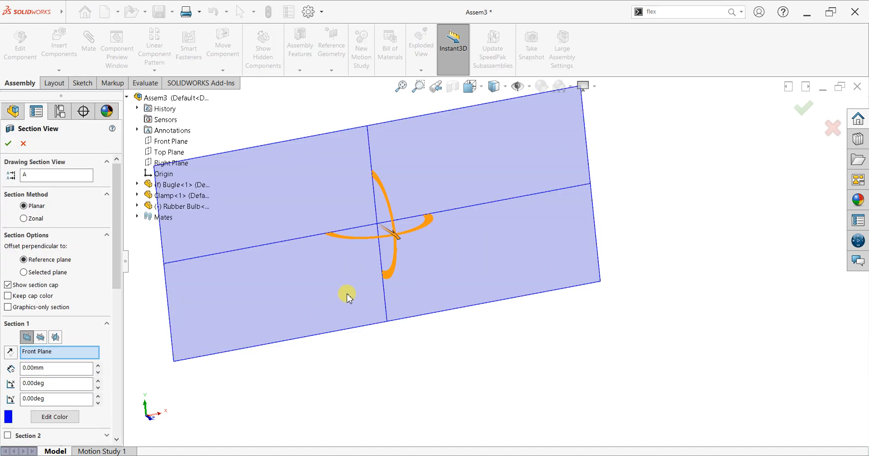
left_click_drag(404, 247, 470, 309)
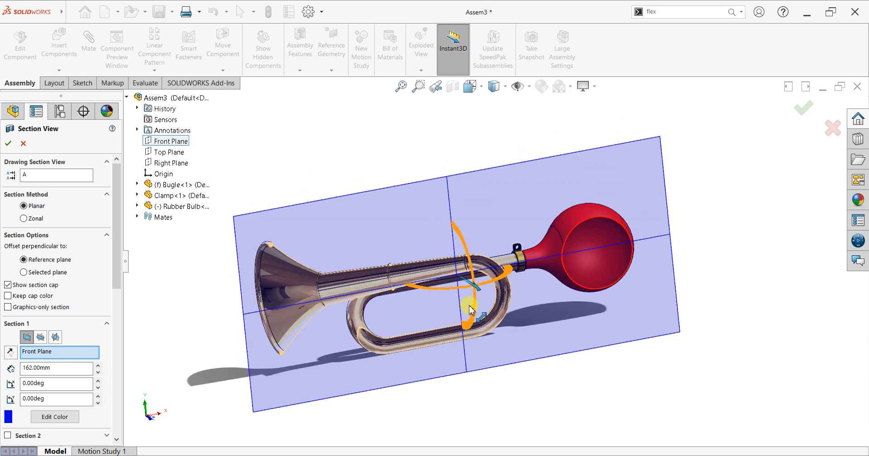
left_click(8, 143)
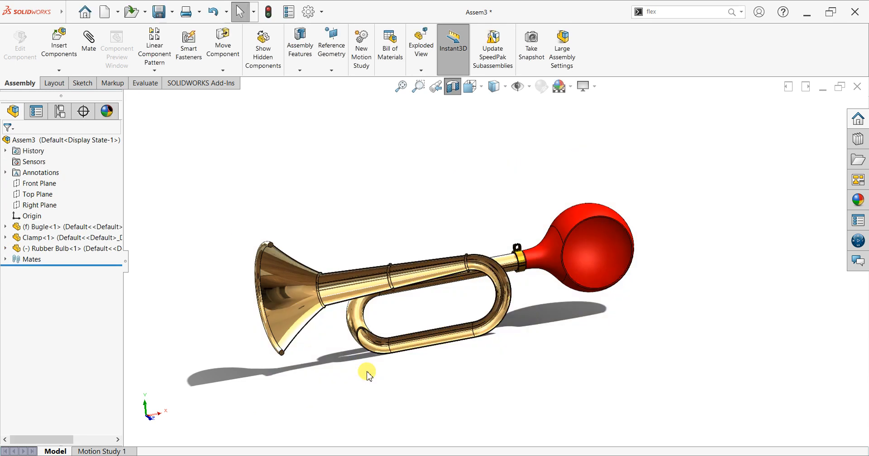
Examine the sectioned bugle, clamp and hollow bulb from several sides, and turn off the section view
middle_click_drag(364, 364, 314, 339)
scroll(513, 298, "down", 5)
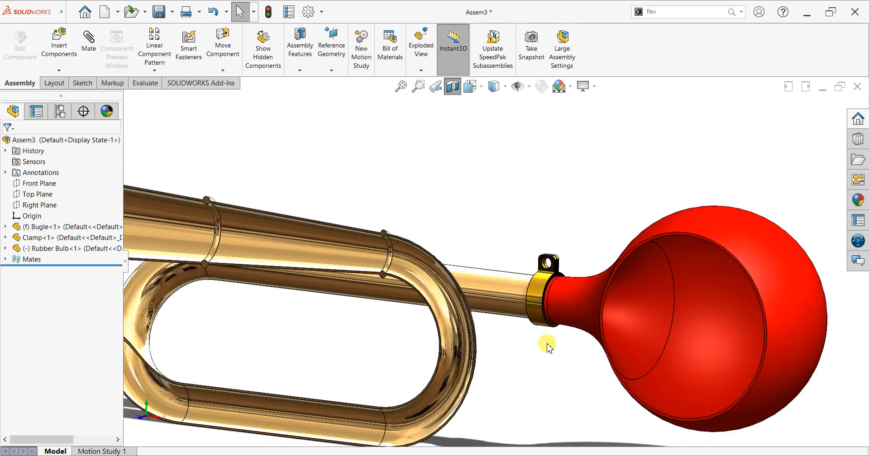
middle_click_drag(549, 358, 509, 349)
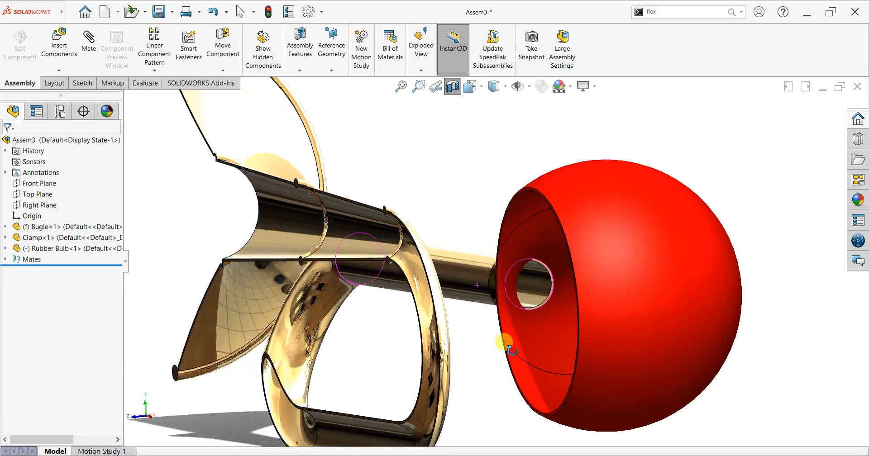
scroll(509, 349, "up", 6)
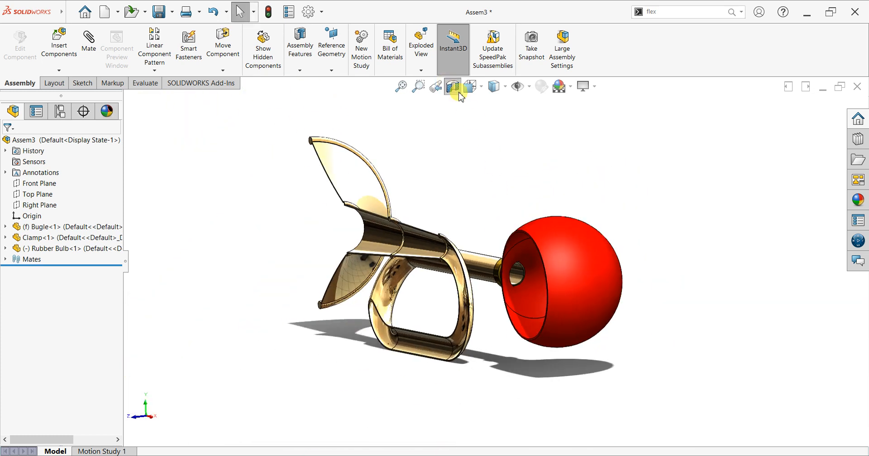
left_click(453, 88)
middle_click_drag(439, 303, 510, 330)
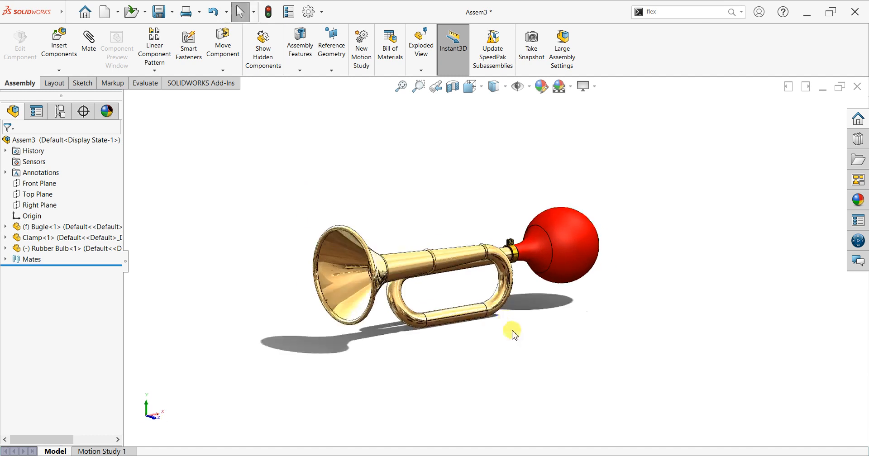
key("space")
left_click(359, 261)
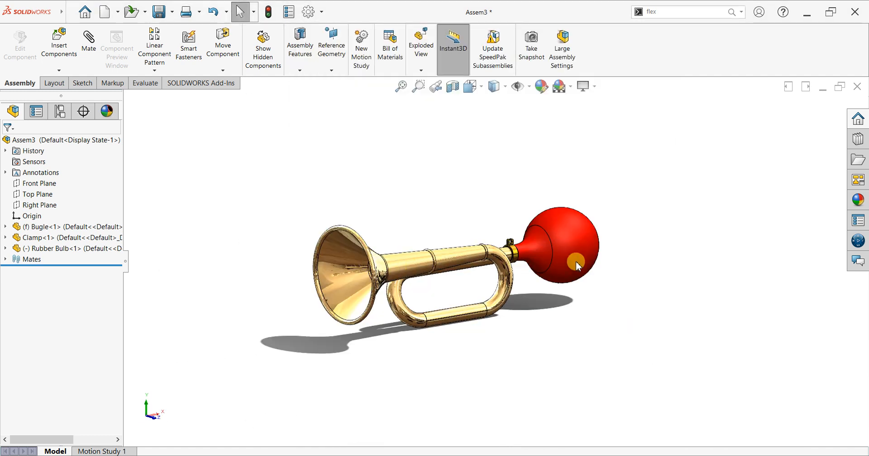